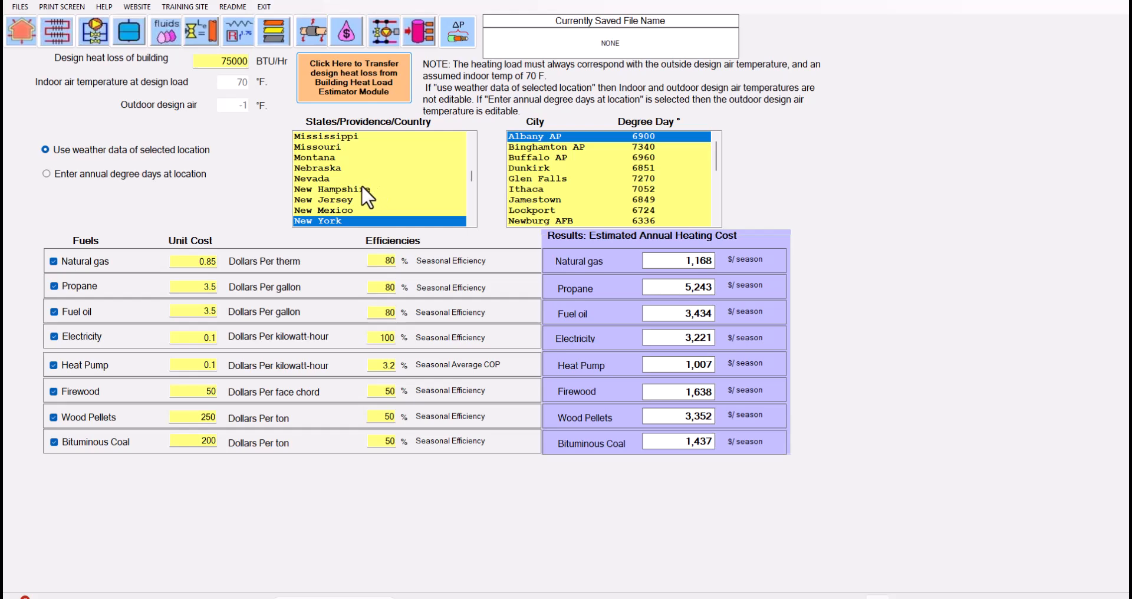
Choose New Hampshire as the weather location, select Concord AP, and step through the state's other cities, ending on Berlin
{"action": "left_click", "coordinate": [361, 189]}
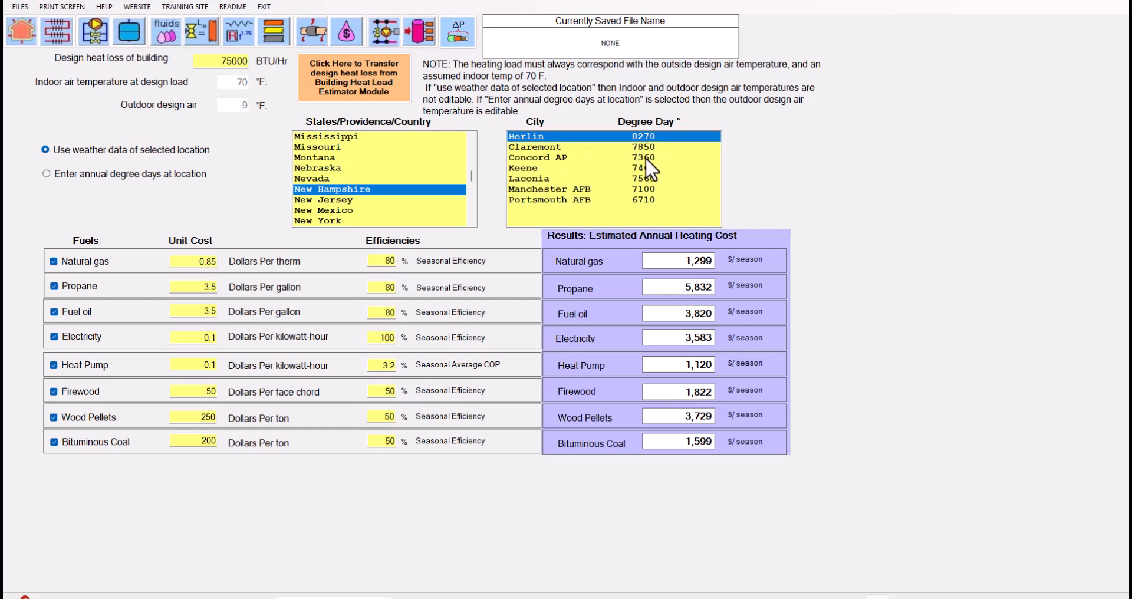
{"action": "left_click", "coordinate": [540, 156]}
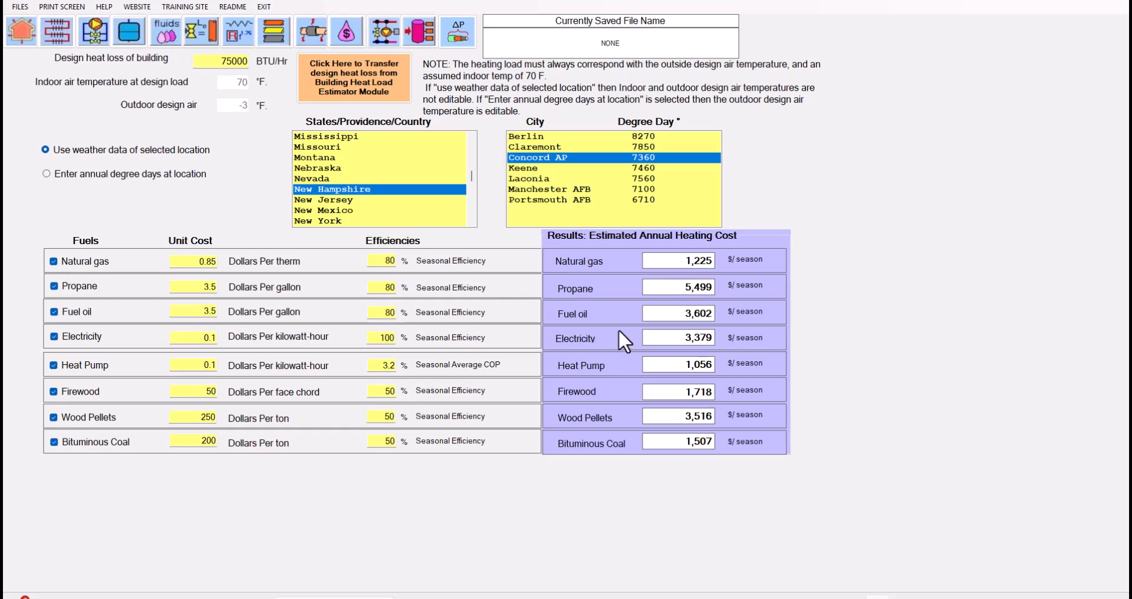
{"action": "key", "text": "Down"}
{"action": "key", "text": "Down"}
{"action": "key", "text": "Down"}
{"action": "key", "text": "Down"}
{"action": "key", "text": "Up"}
{"action": "key", "text": "Up"}
{"action": "key", "text": "Up"}
{"action": "key", "text": "Up"}
{"action": "key", "text": "Up"}
{"action": "key", "text": "Up"}
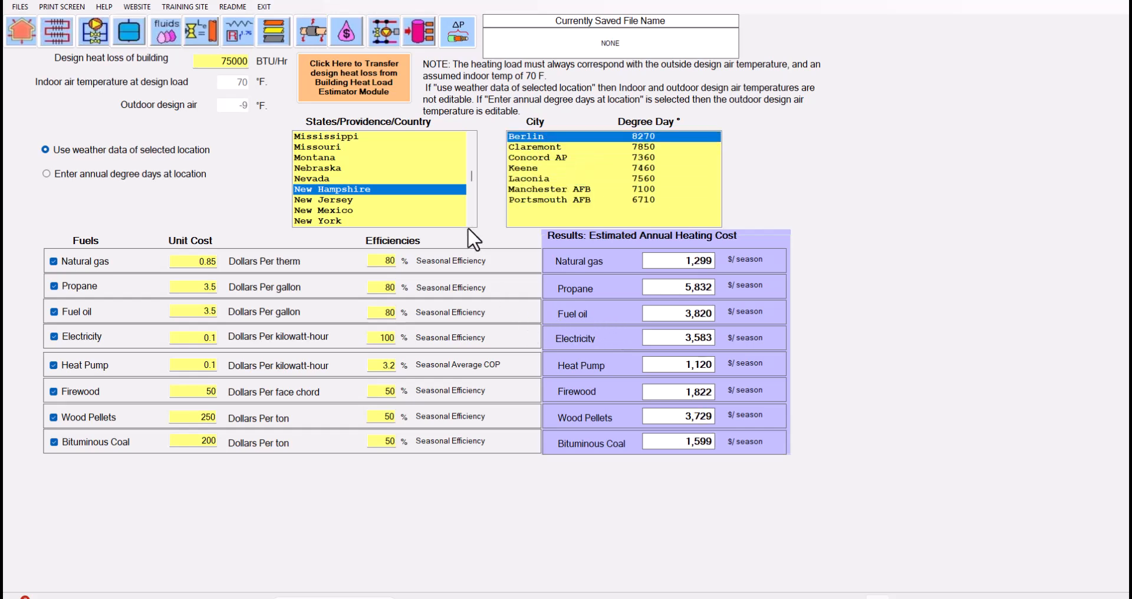
Choose Ontario as the province and Kingston as the city for the weather data
{"action": "left_click_drag", "start_coordinate": [469, 175], "coordinate": [469, 210]}
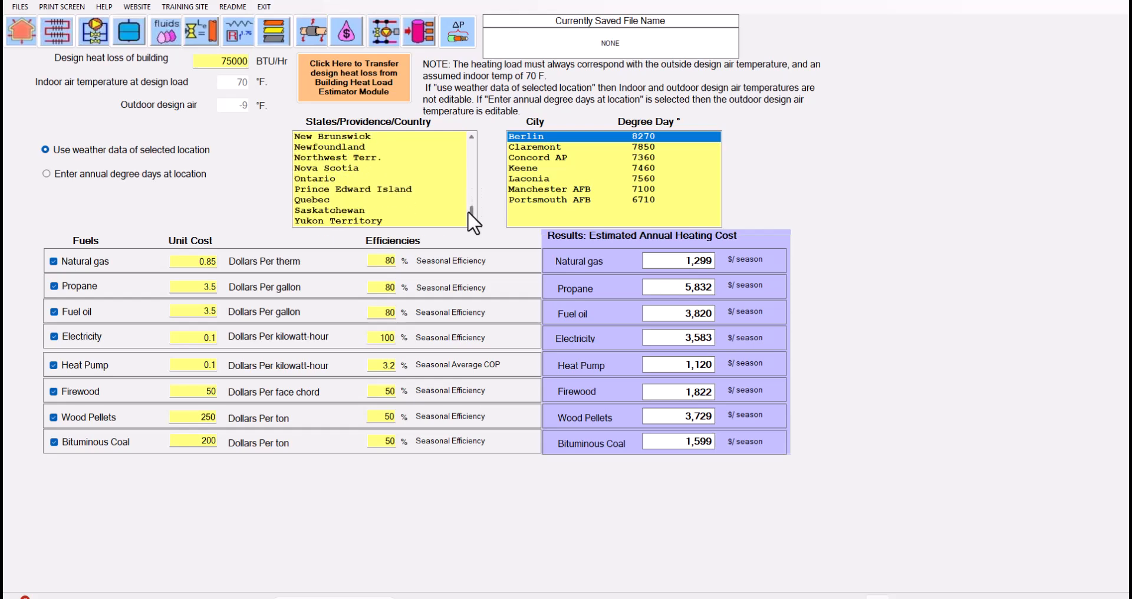
{"action": "left_click", "coordinate": [333, 176]}
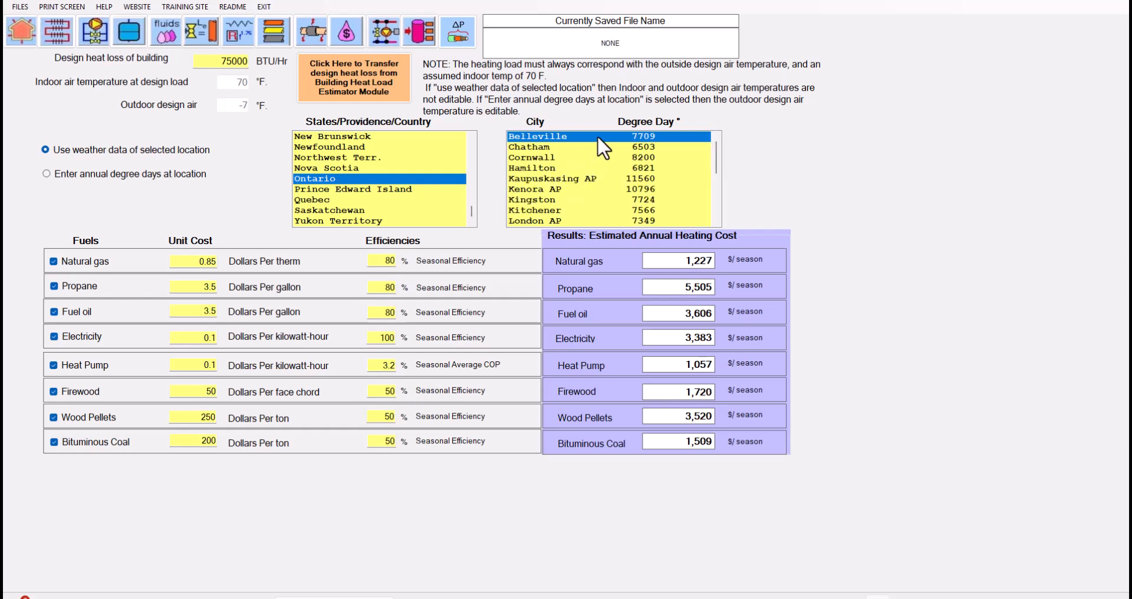
{"action": "key", "text": "Down"}
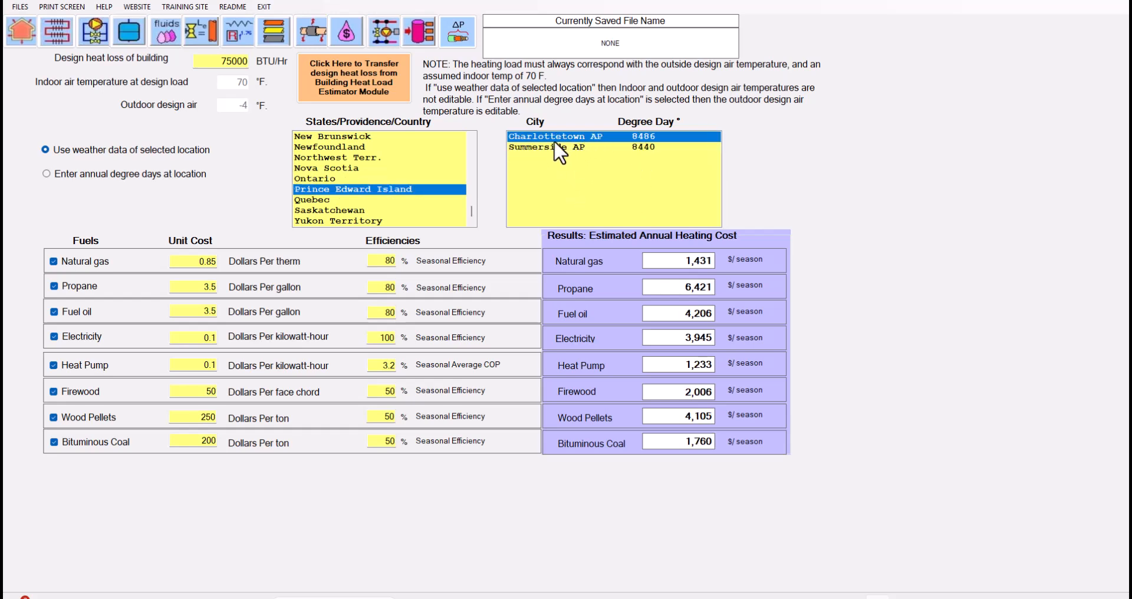
{"action": "key", "text": "Up"}
{"action": "left_click", "coordinate": [579, 157]}
{"action": "key", "text": "Down"}
{"action": "key", "text": "Down"}
{"action": "key", "text": "Down"}
{"action": "key", "text": "Down"}
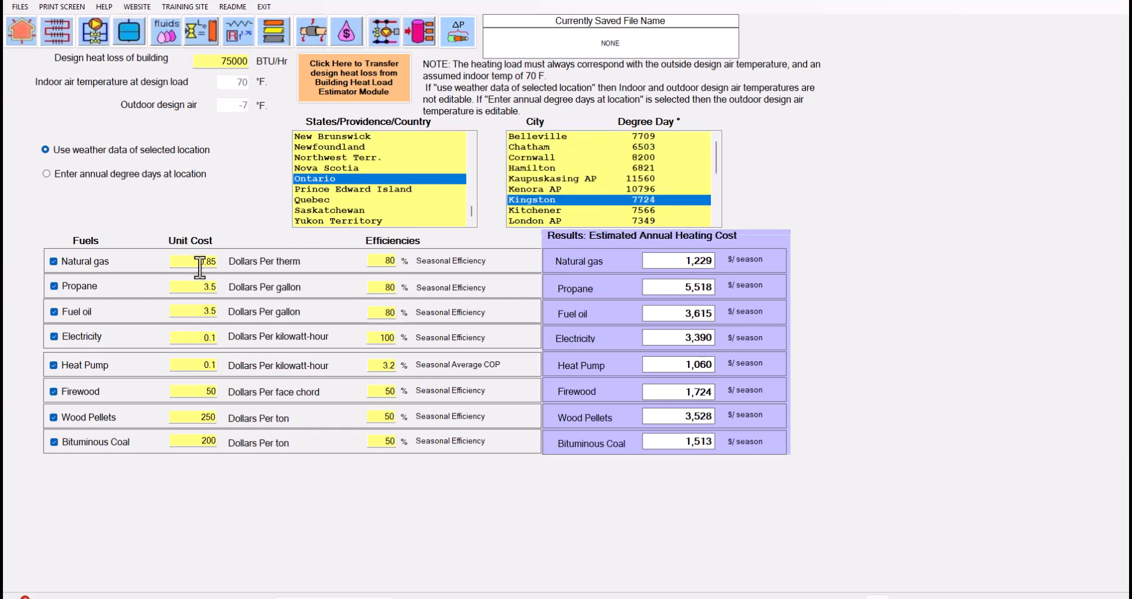
Set natural gas to 1.1 dollars per therm with a 90% seasonal efficiency
{"action": "left_click_drag", "start_coordinate": [197, 266], "coordinate": [225, 266]}
{"action": "type", "text": "1."}
{"action": "double_click", "coordinate": [386, 261]}
Exclude propane, fuel oil, electricity, heat pump, firewood and wood pellets from the annual heating cost comparison
{"action": "left_click", "coordinate": [54, 287]}
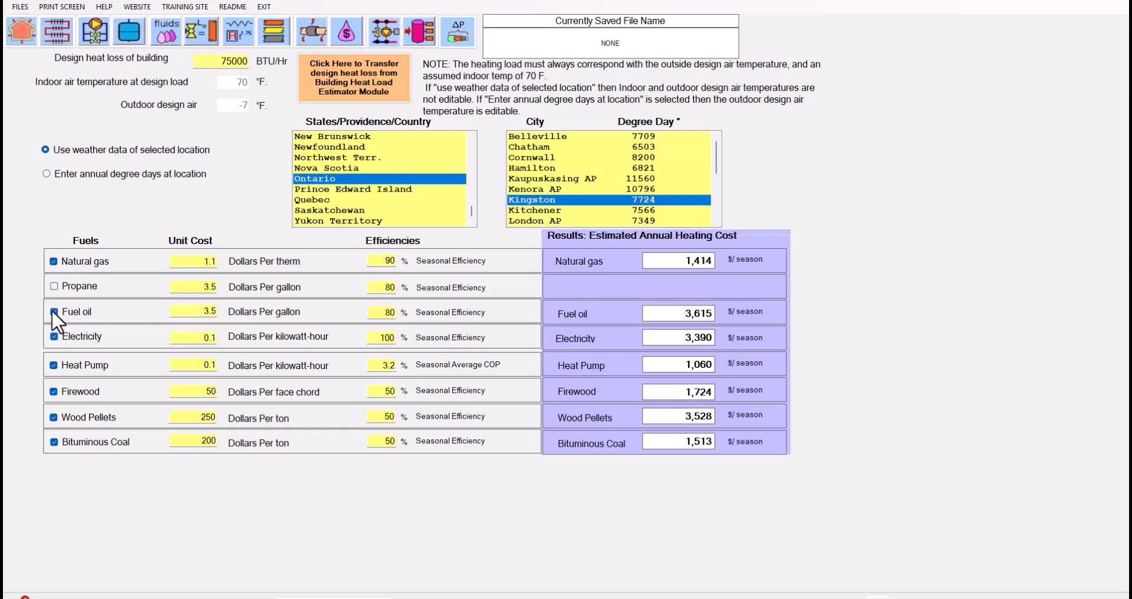
{"action": "left_click", "coordinate": [54, 312]}
{"action": "left_click", "coordinate": [55, 337]}
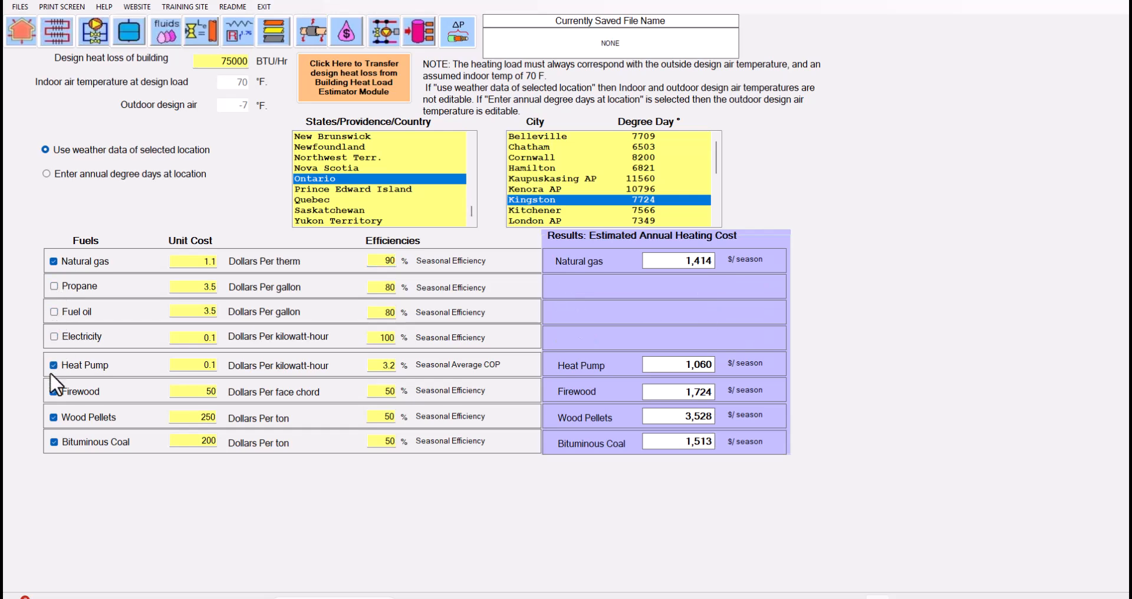
{"action": "left_click", "coordinate": [54, 365]}
{"action": "left_click", "coordinate": [54, 392]}
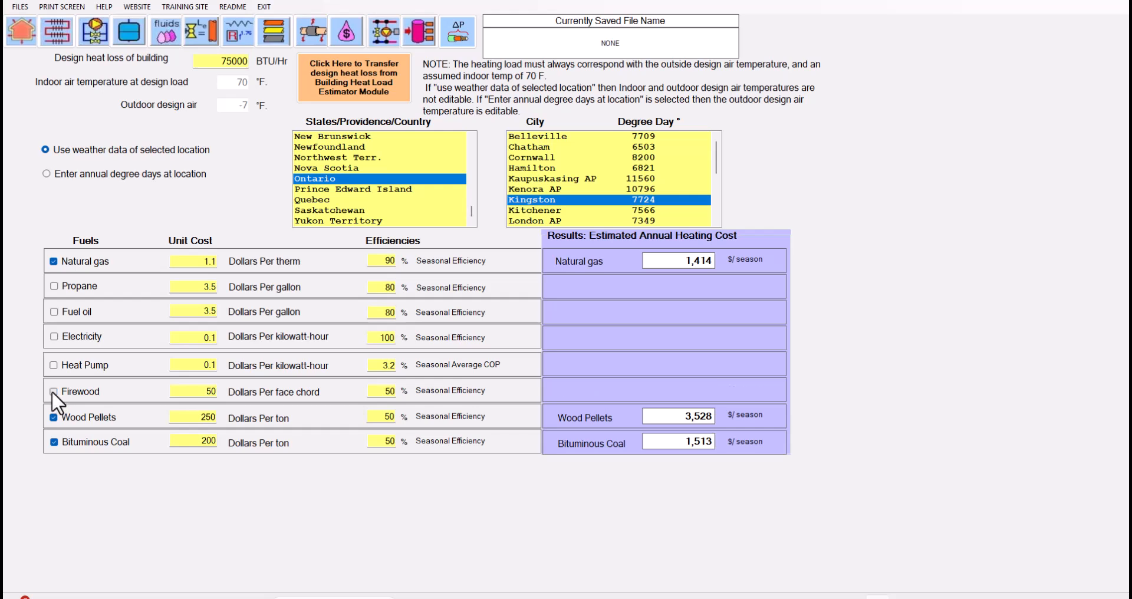
{"action": "left_click", "coordinate": [54, 417]}
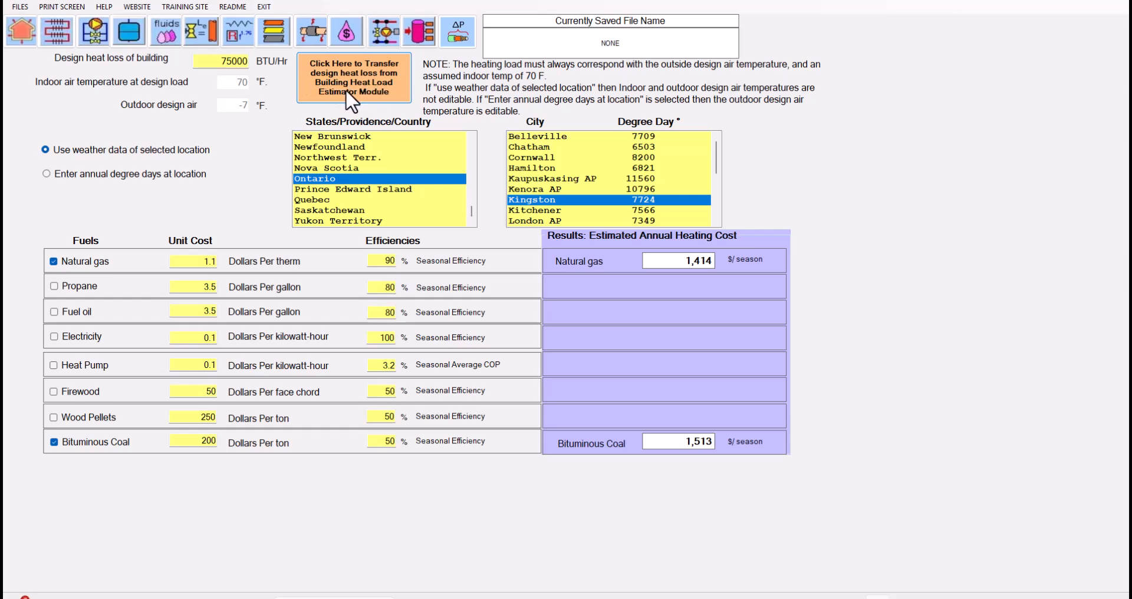
View the building heat load estimator, return to the heating cost module, and transfer the building's design heat loss into it
{"action": "left_click", "coordinate": [23, 29]}
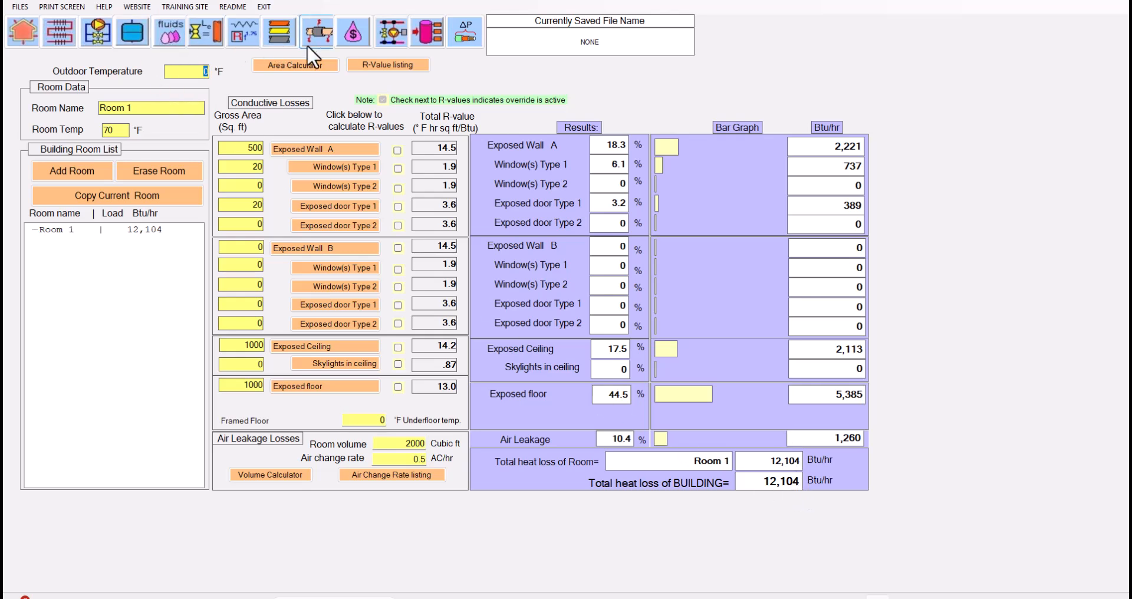
{"action": "left_click", "coordinate": [353, 42]}
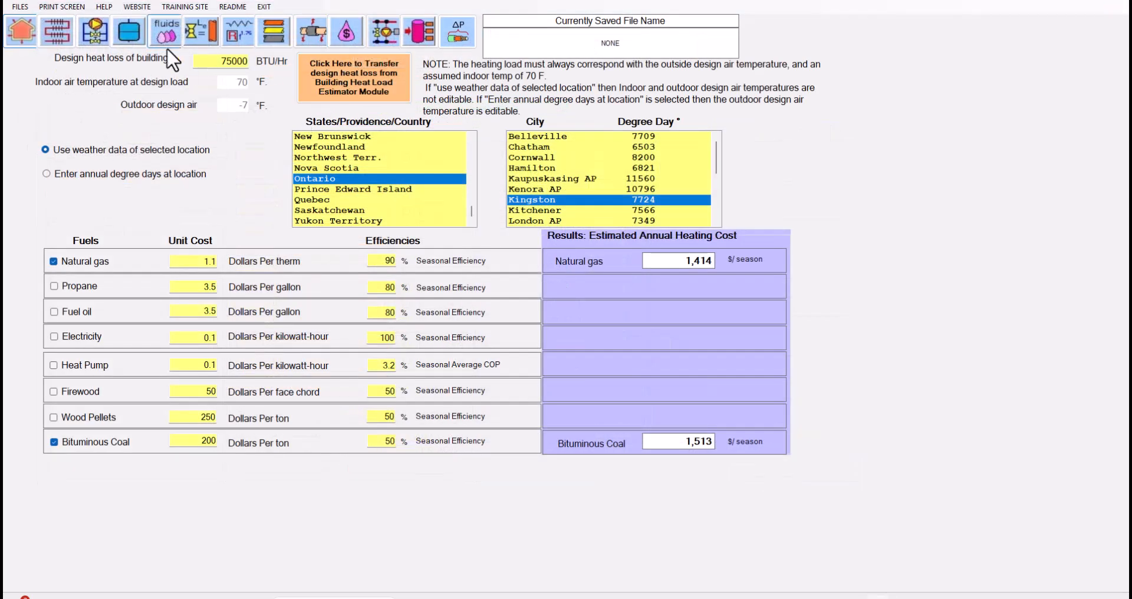
{"action": "left_click", "coordinate": [328, 77]}
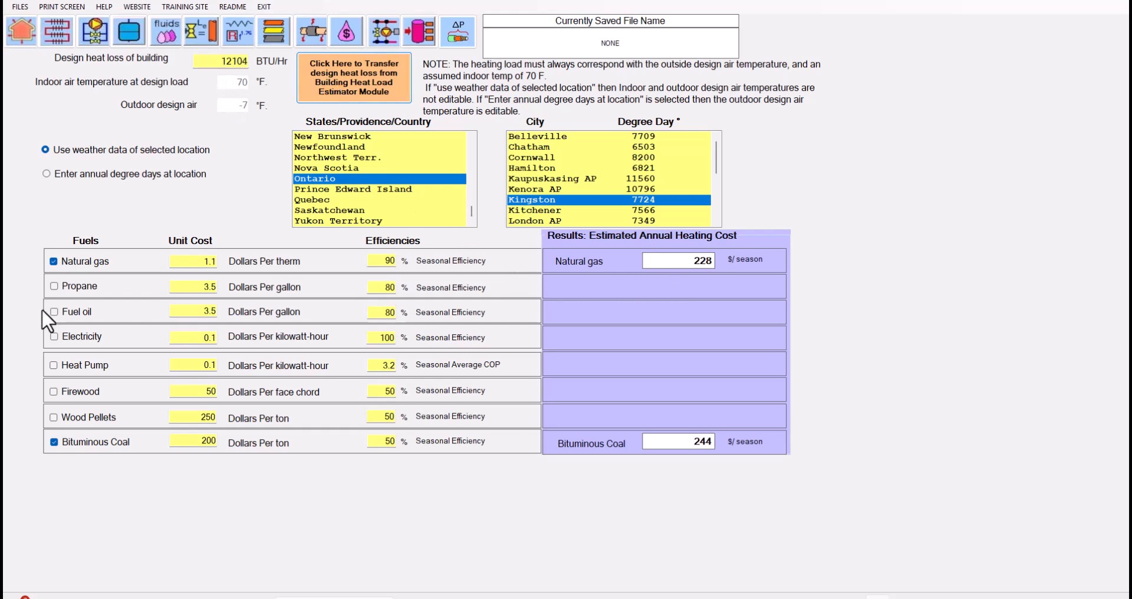
Include propane, fuel oil, electricity, heat pump, firewood and wood pellets in the heating cost comparison again
{"action": "left_click", "coordinate": [53, 286]}
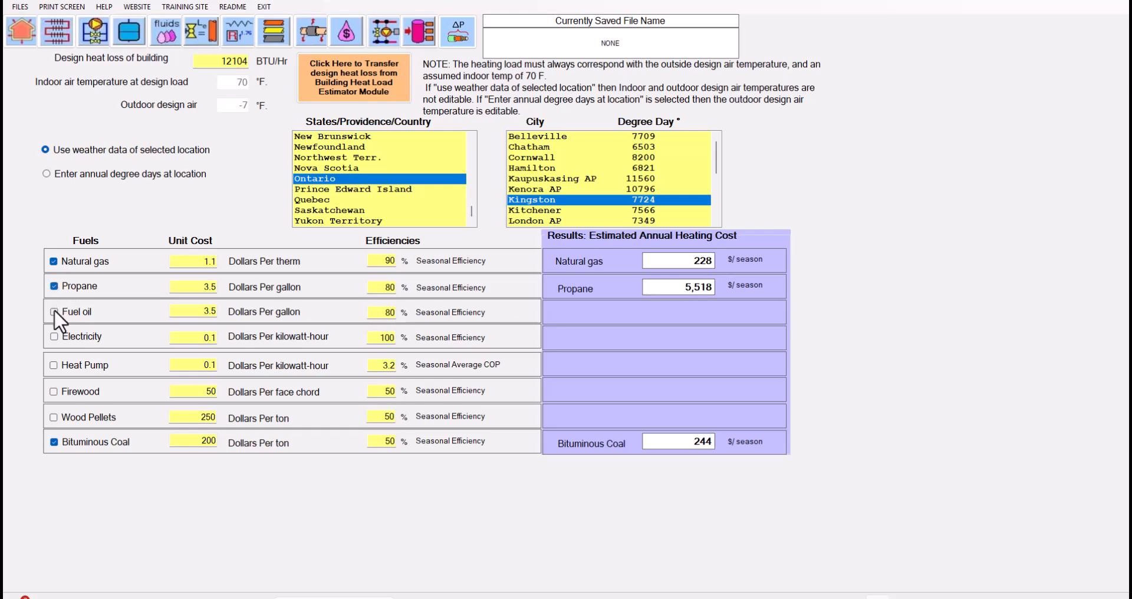
{"action": "left_click", "coordinate": [53, 311]}
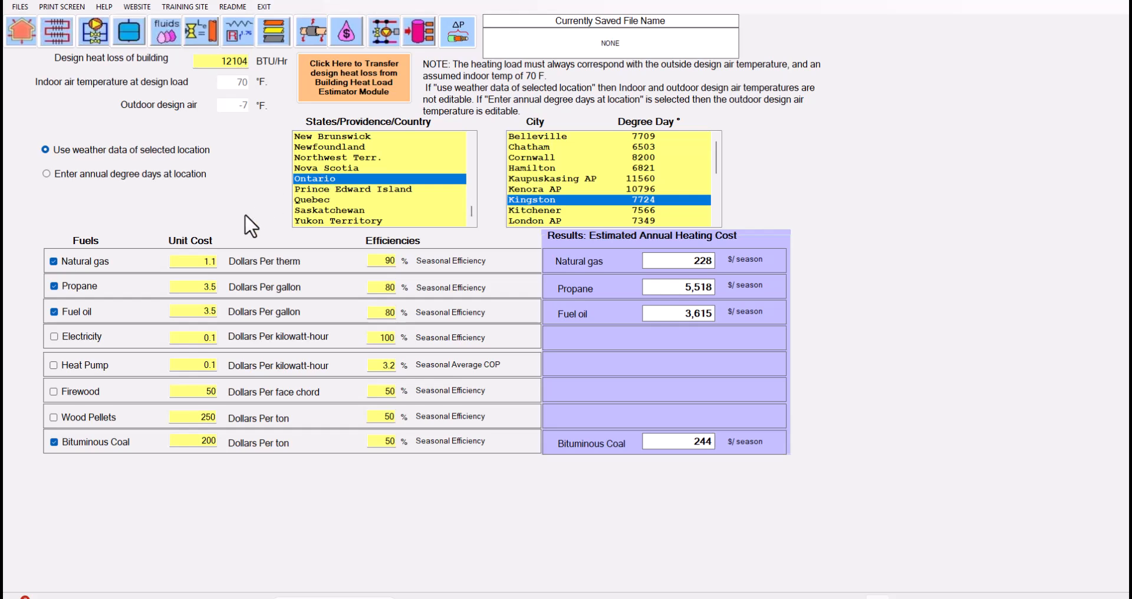
{"action": "left_click", "coordinate": [54, 336]}
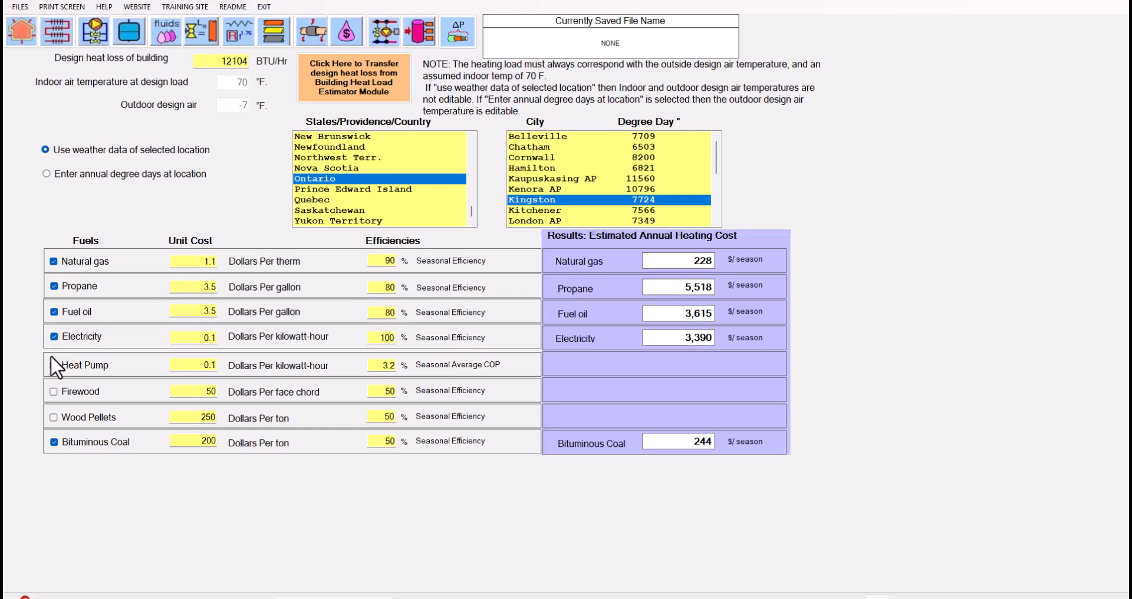
{"action": "left_click", "coordinate": [54, 365]}
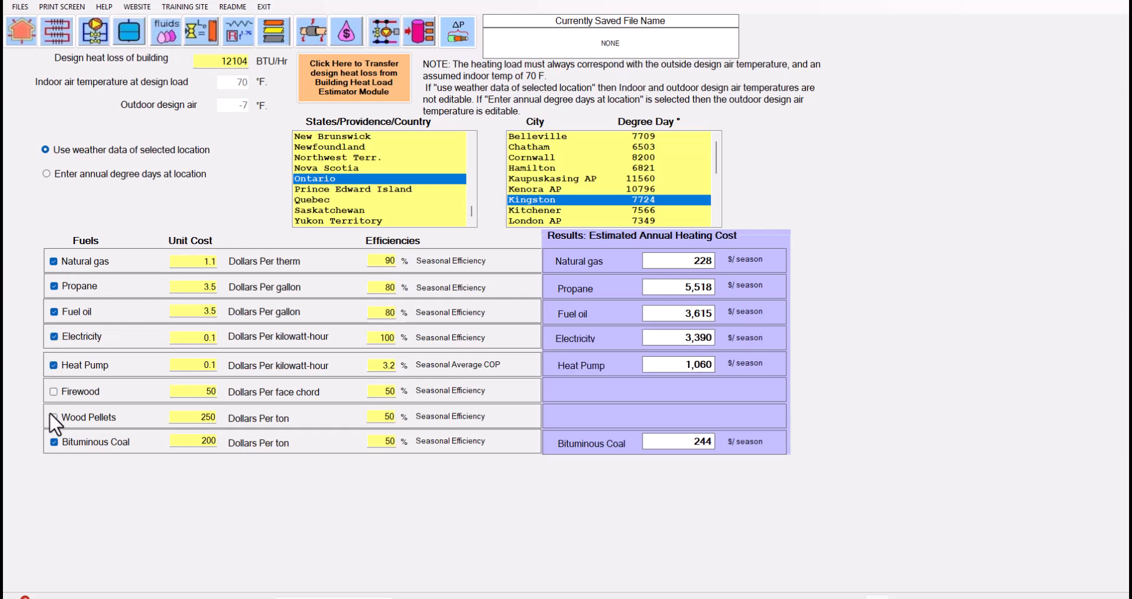
{"action": "left_click", "coordinate": [54, 392]}
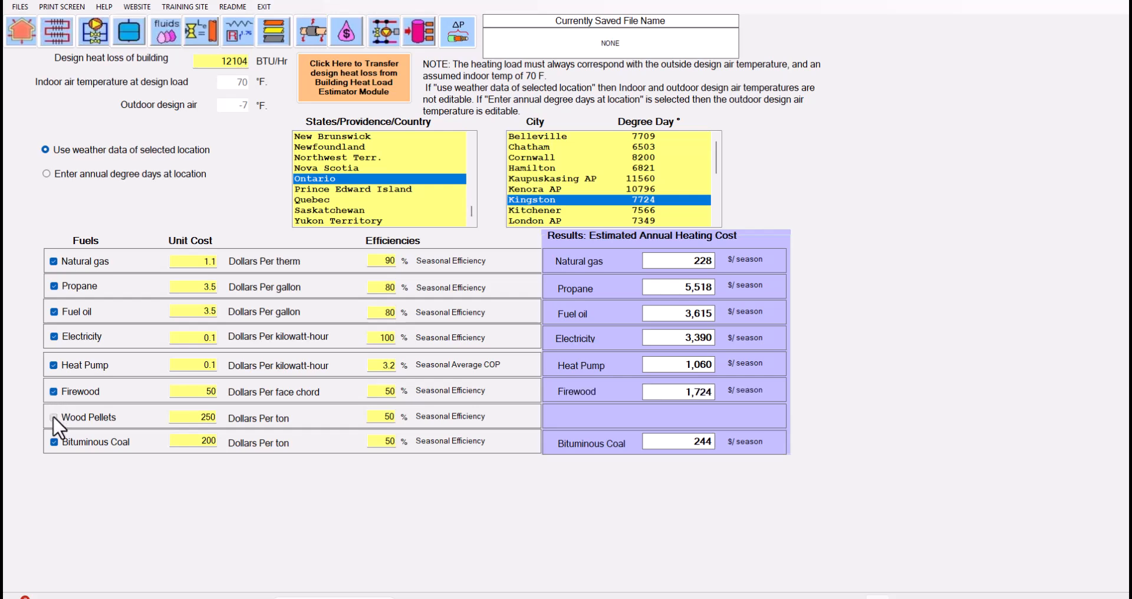
{"action": "left_click", "coordinate": [53, 417]}
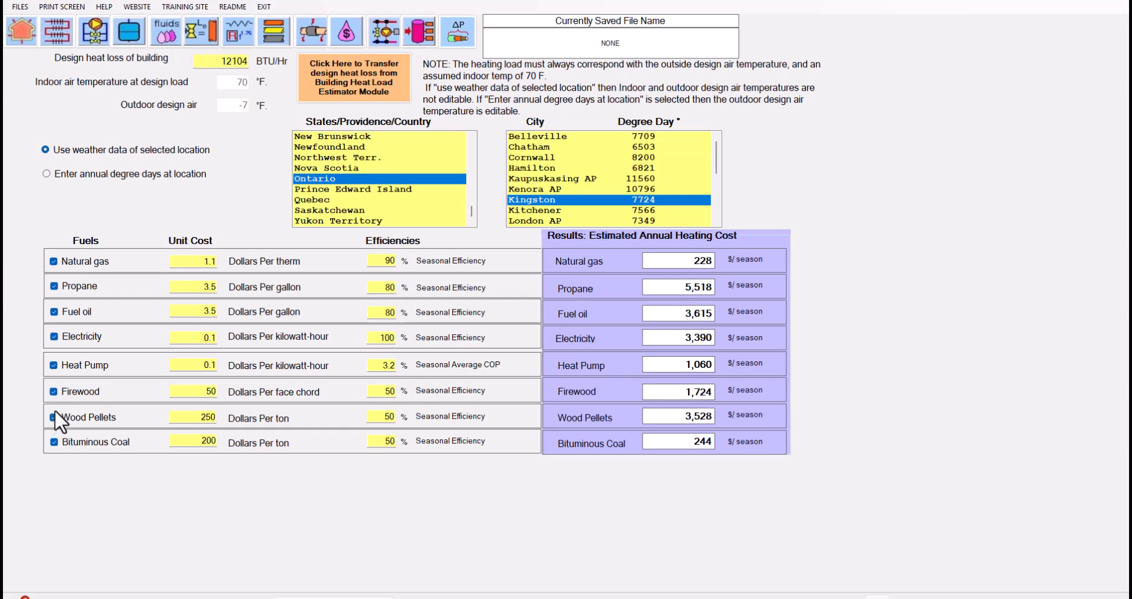
Switch the climate input to annual degree days at the location and set it to 5660 degree days F
{"action": "left_click", "coordinate": [45, 173]}
{"action": "double_click", "coordinate": [122, 196]}
{"action": "type", "text": "5660"}
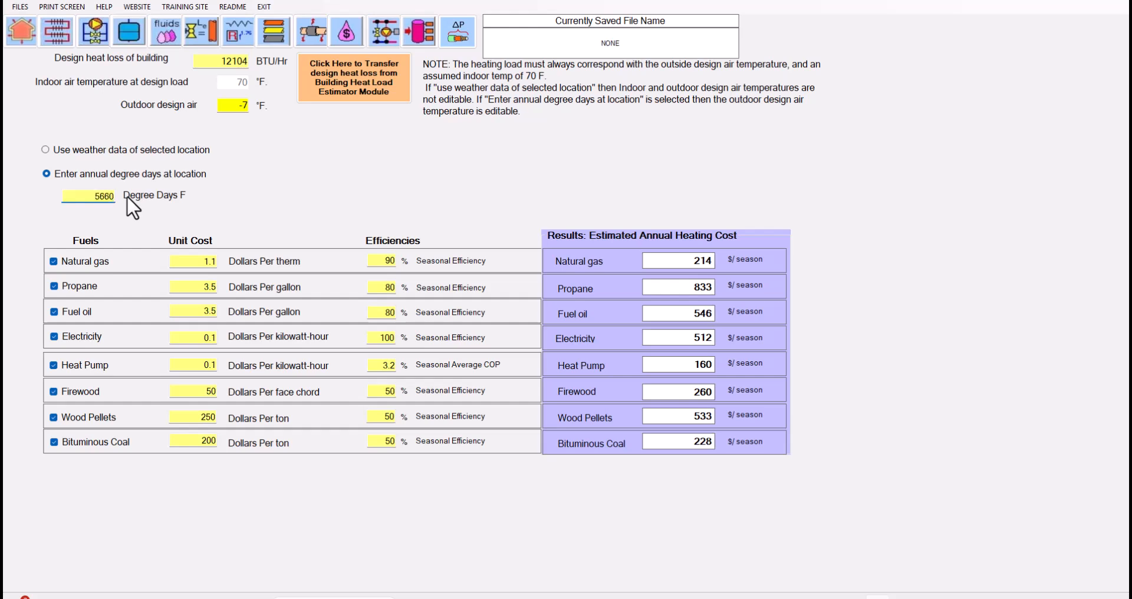
{"action": "left_click", "coordinate": [99, 176]}
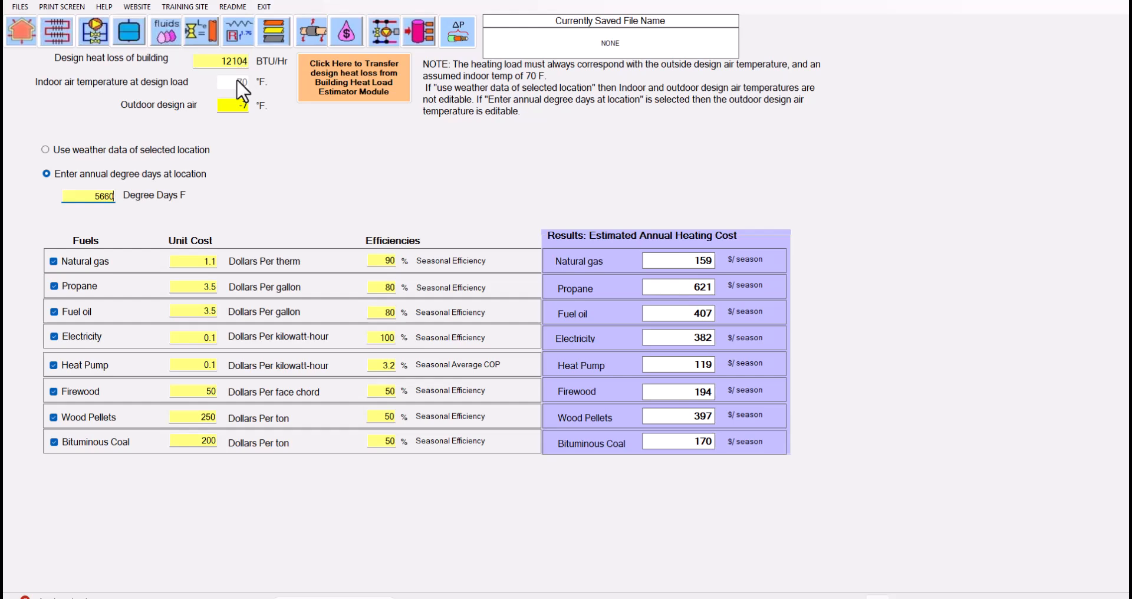
Go back to using weather data of a selected location and choose Green Bay AP in Wisconsin
{"action": "left_click", "coordinate": [45, 150]}
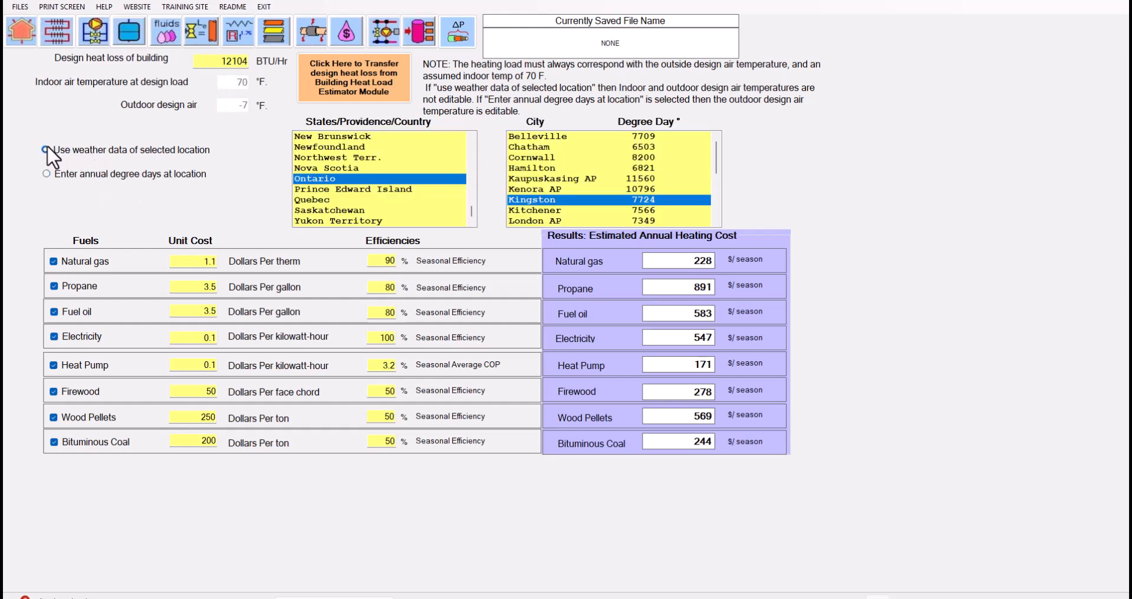
{"action": "left_click", "coordinate": [362, 147]}
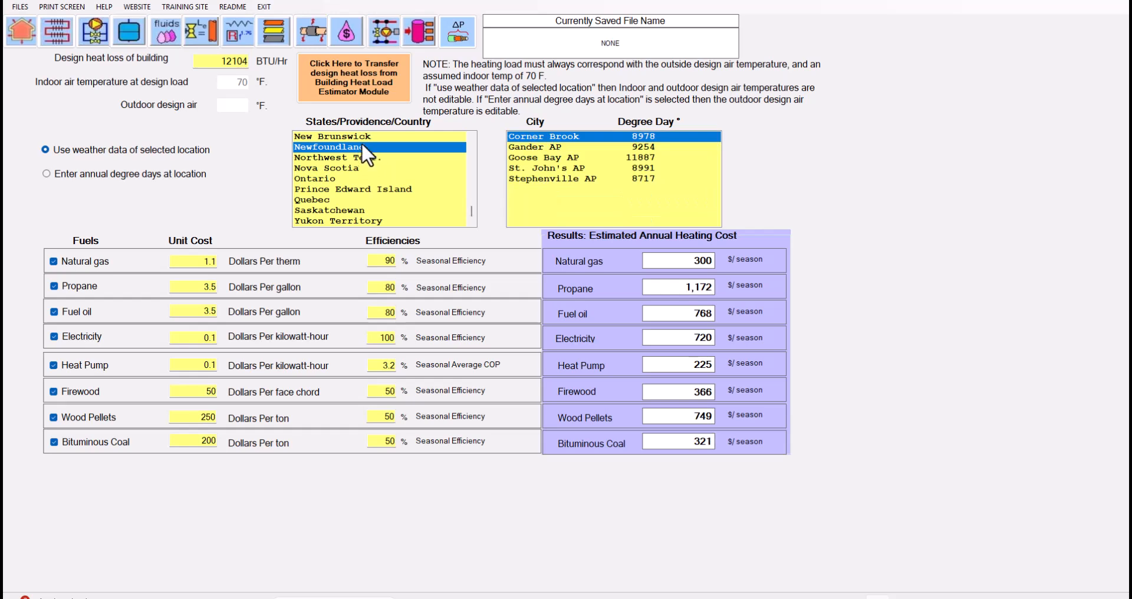
{"action": "scroll", "coordinate": [362, 134], "scroll_direction": "up", "scroll_amount": 2}
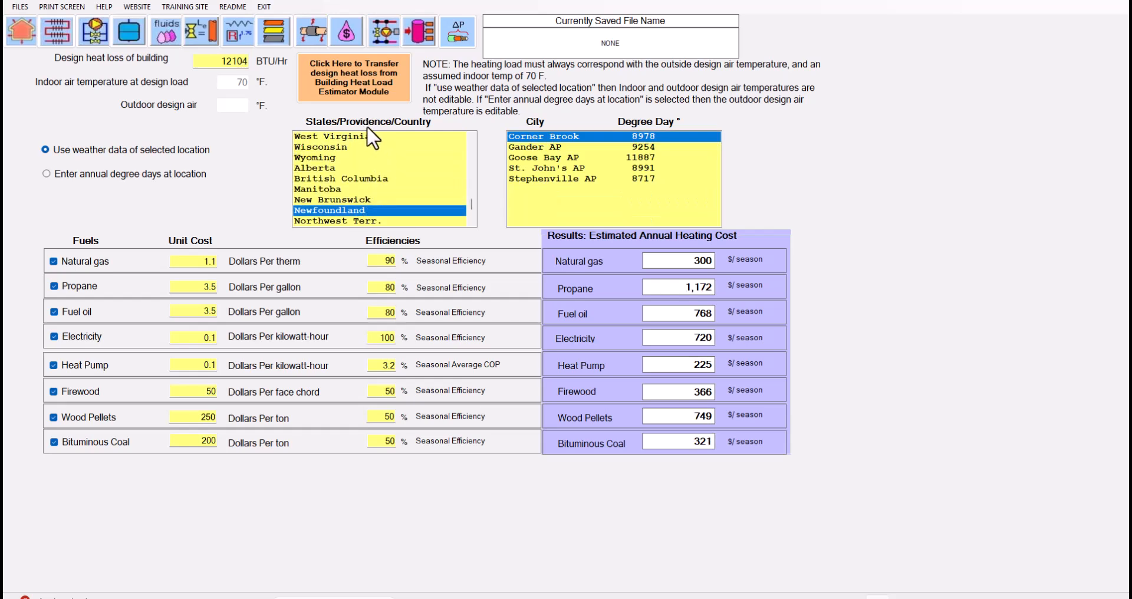
{"action": "left_click", "coordinate": [350, 147]}
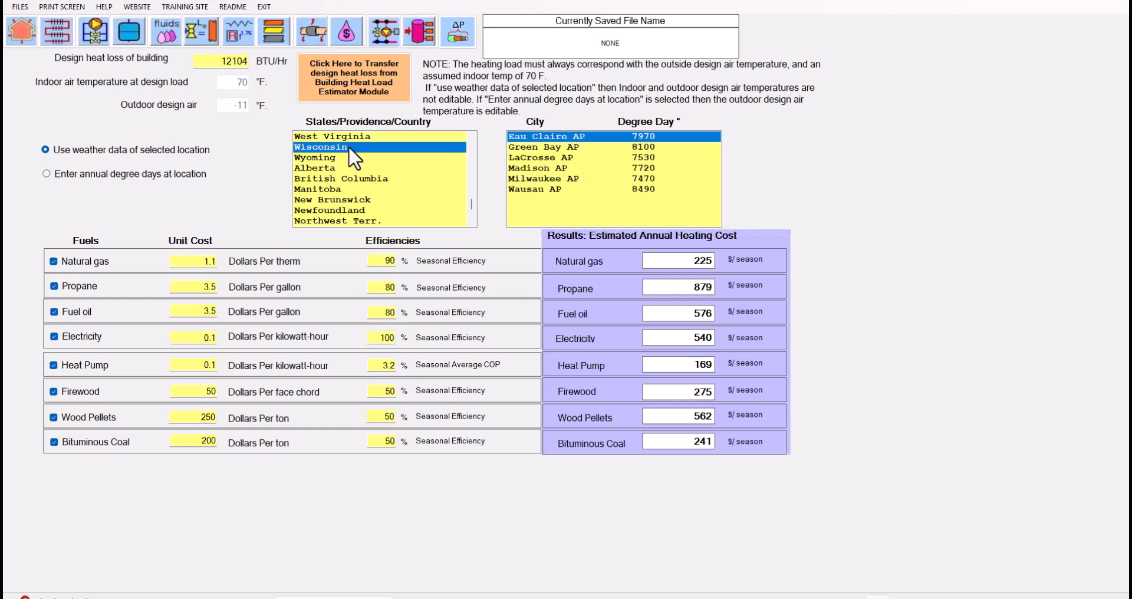
{"action": "left_click", "coordinate": [567, 149]}
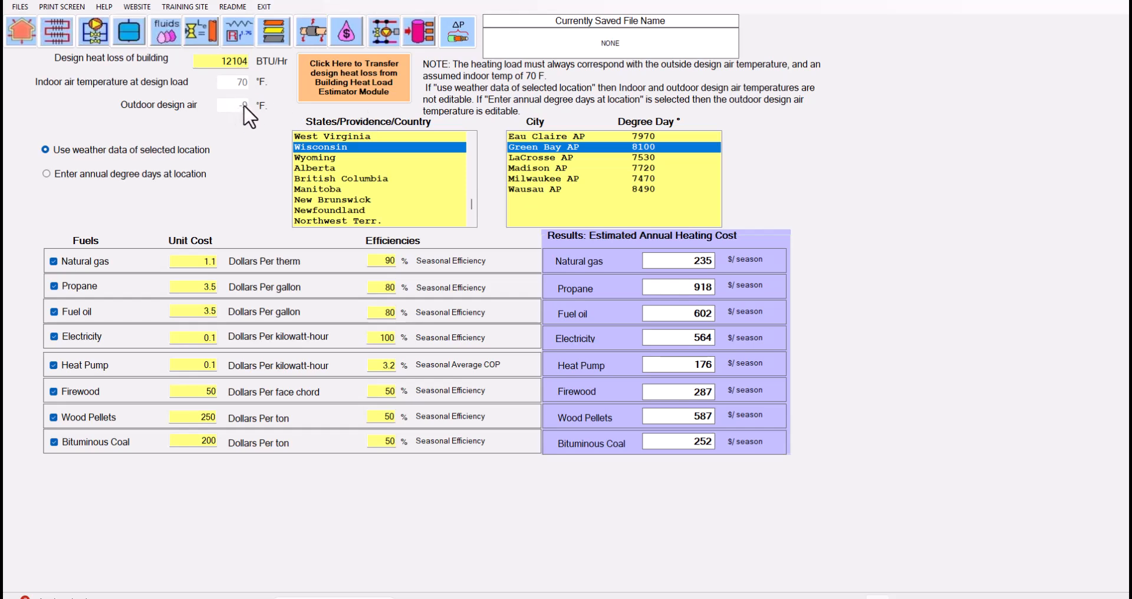
Switch the climate input back to entering annual degree days at the location
{"action": "left_click", "coordinate": [79, 173]}
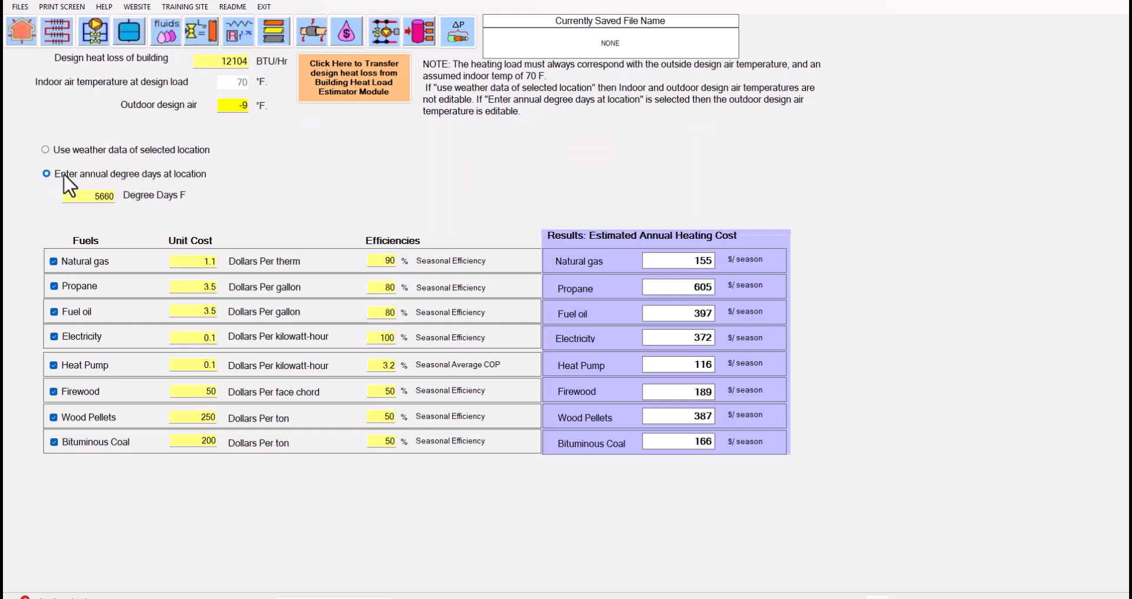